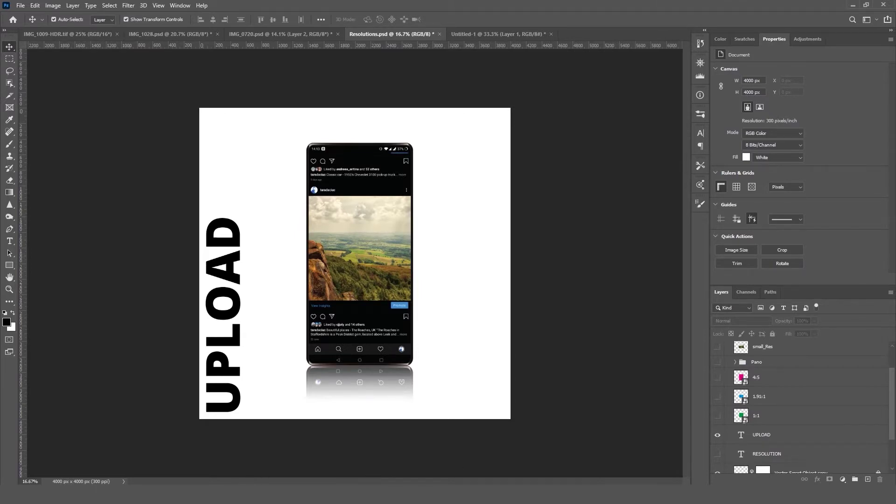
- Bring the Opera browser showing the Instagram profile to the front from the taskbar
left_click(266, 478)
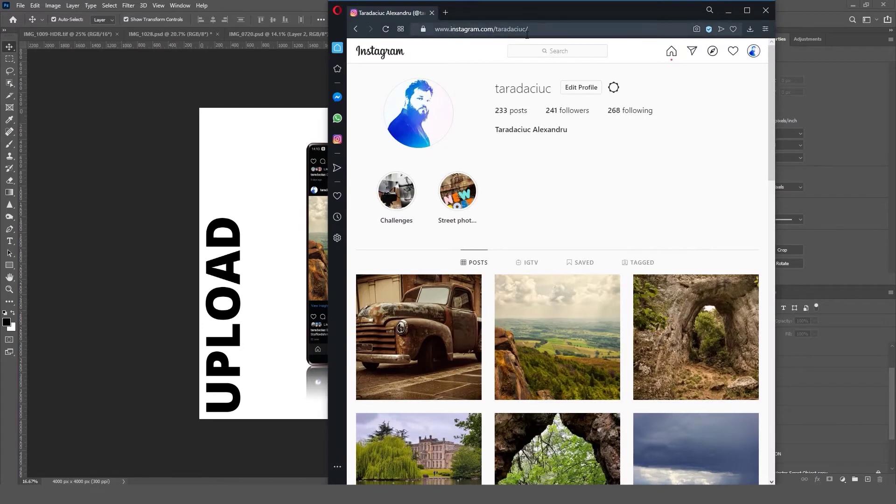
- Open the page inspector and toggle phone emulation off and back on
right_click(679, 169)
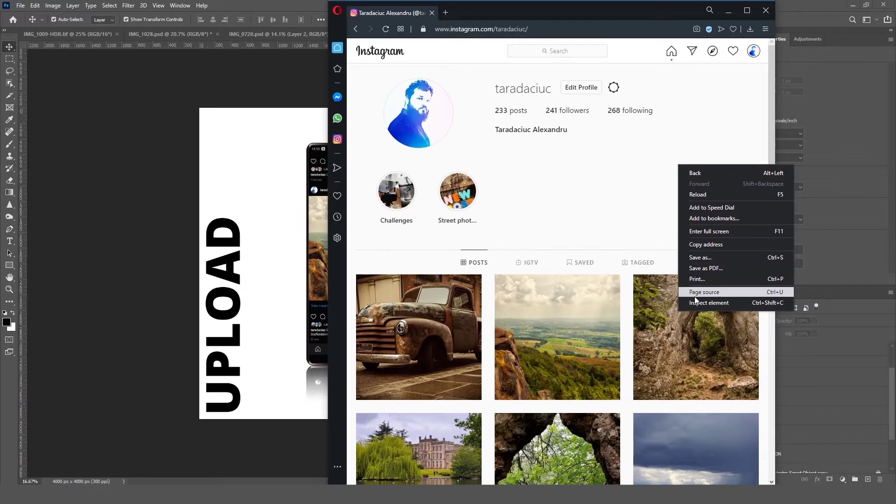
left_click(710, 303)
mouse_move(696, 337)
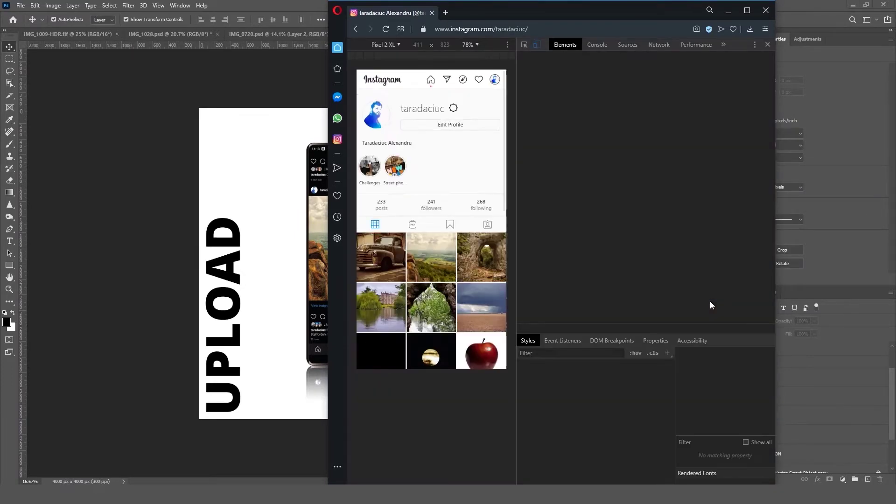
left_click(538, 45)
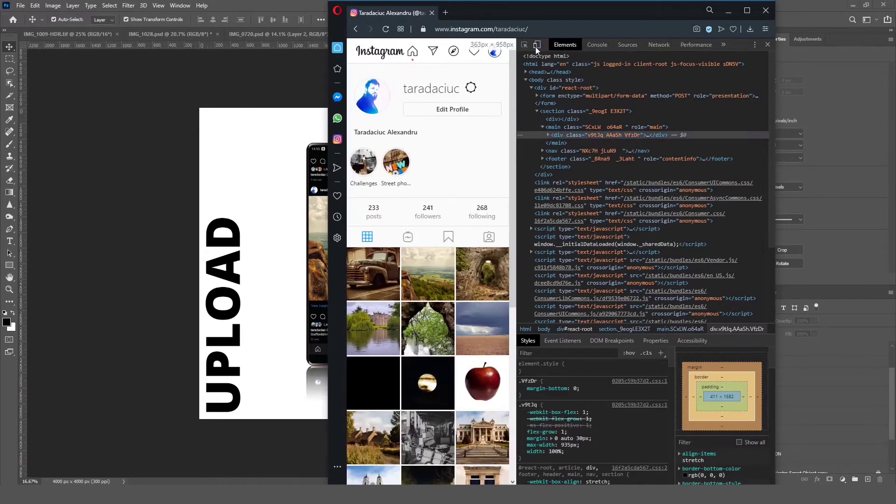
left_click(539, 45)
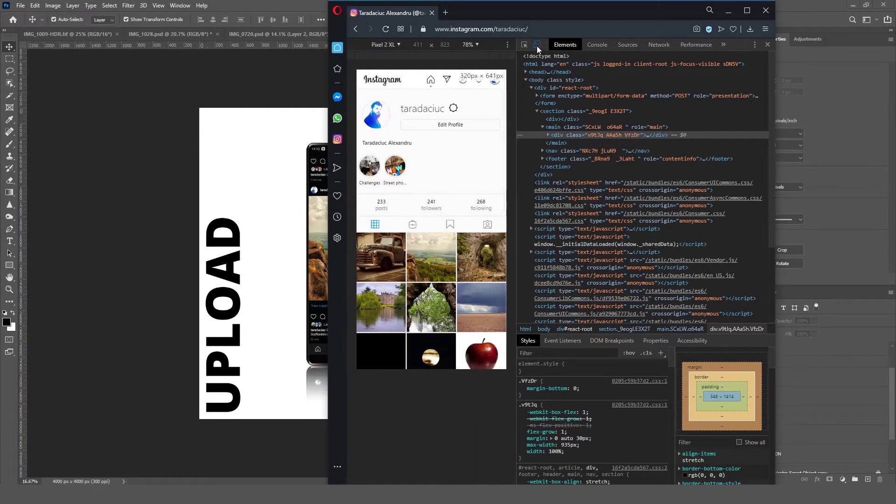
- Emulate a Pixel 2 XL device (after briefly trying iPhone 5/SE) and reload for the mobile layout
left_click(397, 43)
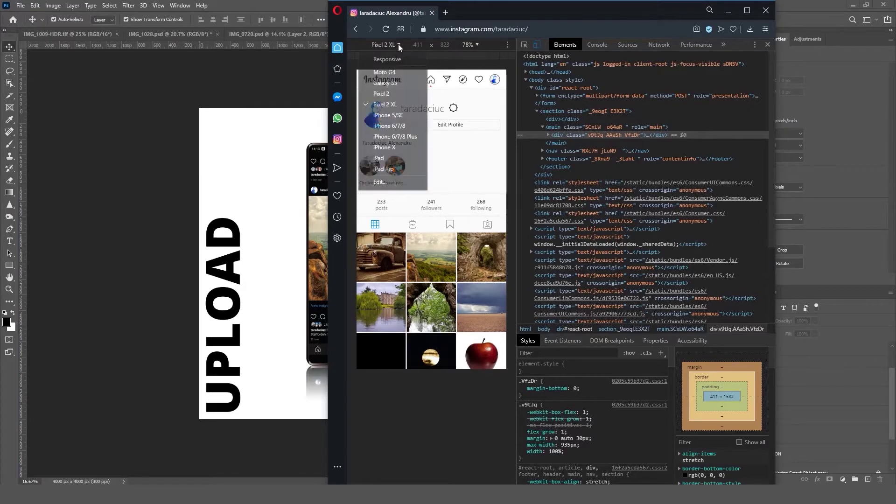
left_click(401, 115)
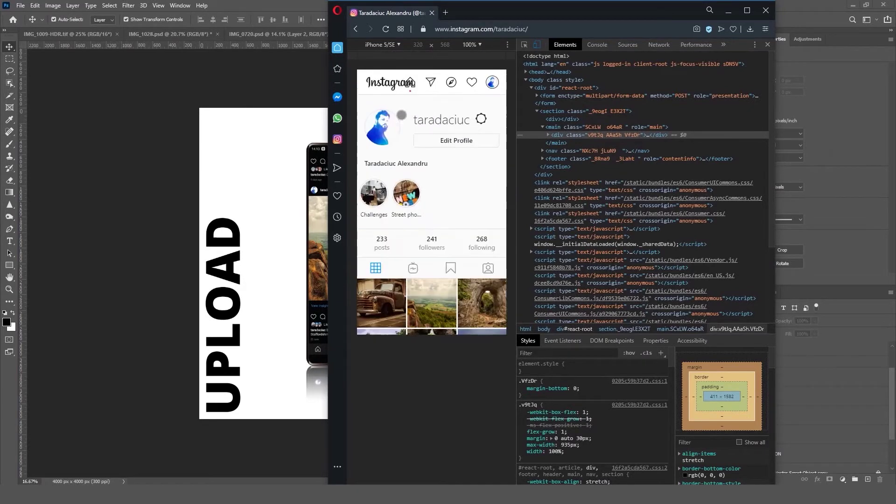
left_click(397, 44)
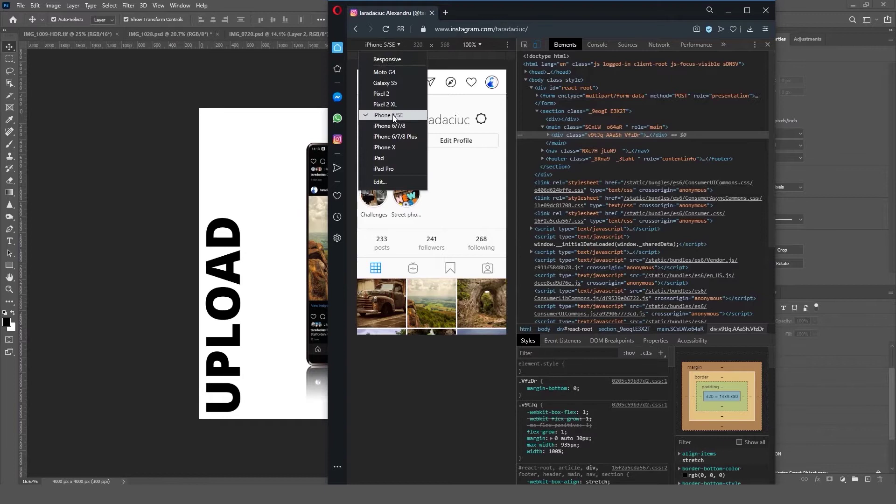
left_click(404, 104)
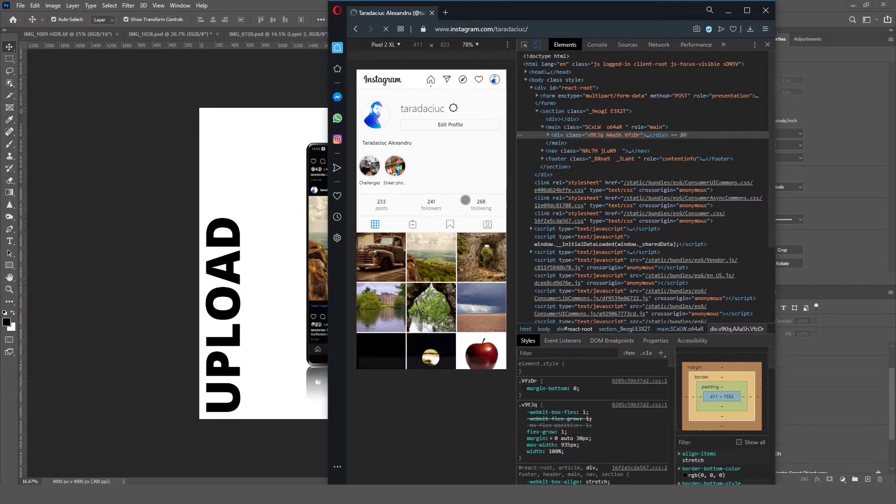
key("F5")
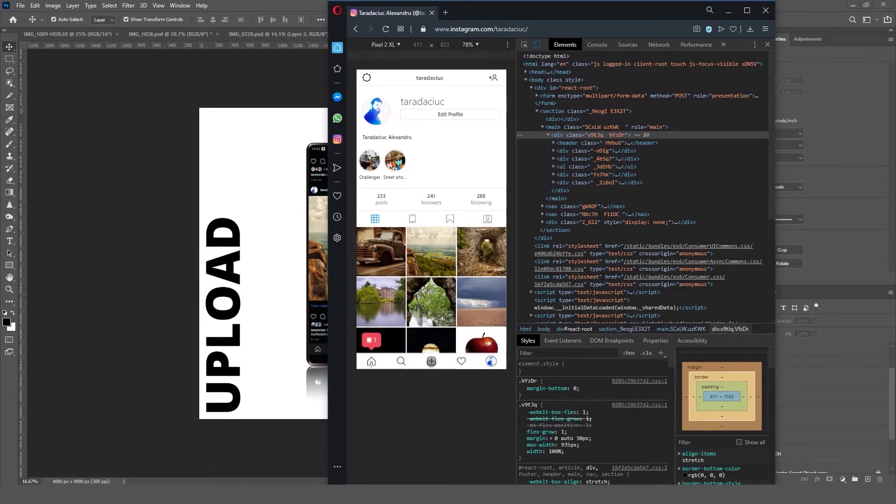
- Start a new post with Dream_house.jpg and continue past the photo editing step
left_click(432, 362)
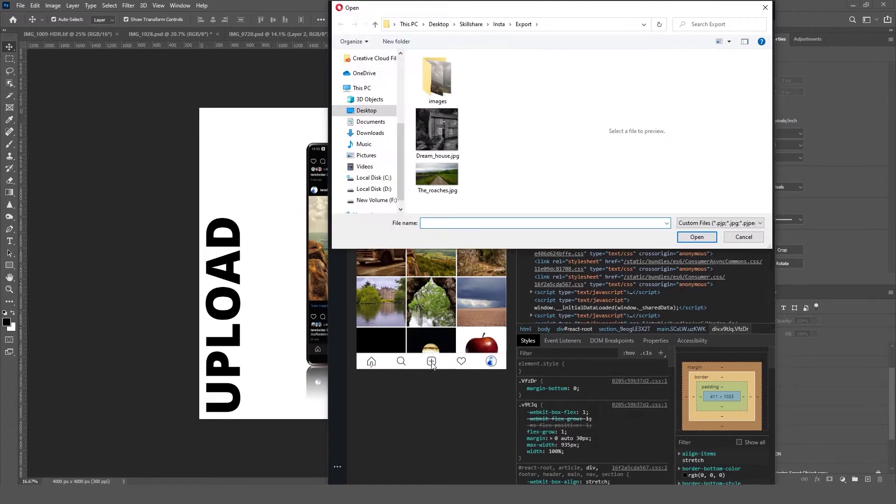
left_click(438, 137)
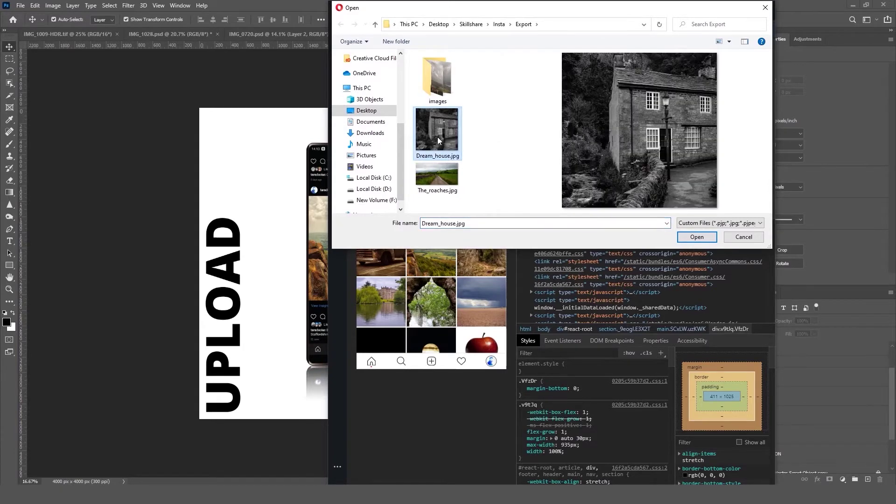
left_click(692, 239)
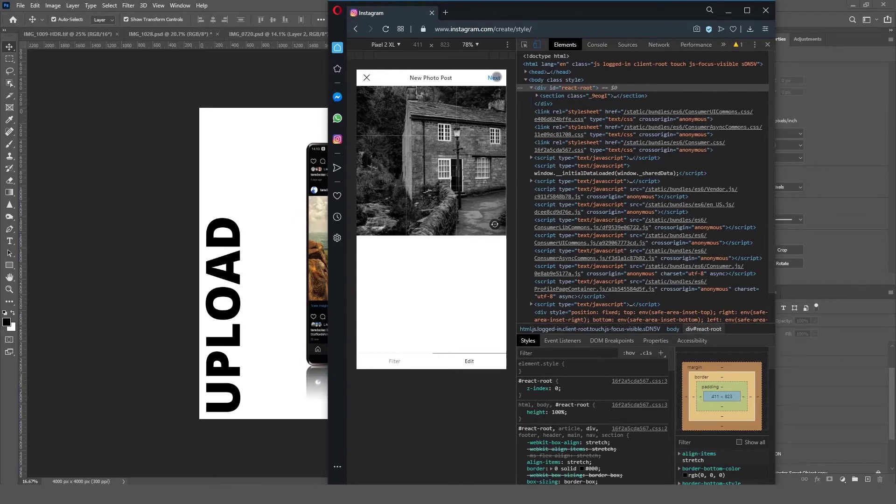
left_click(494, 77)
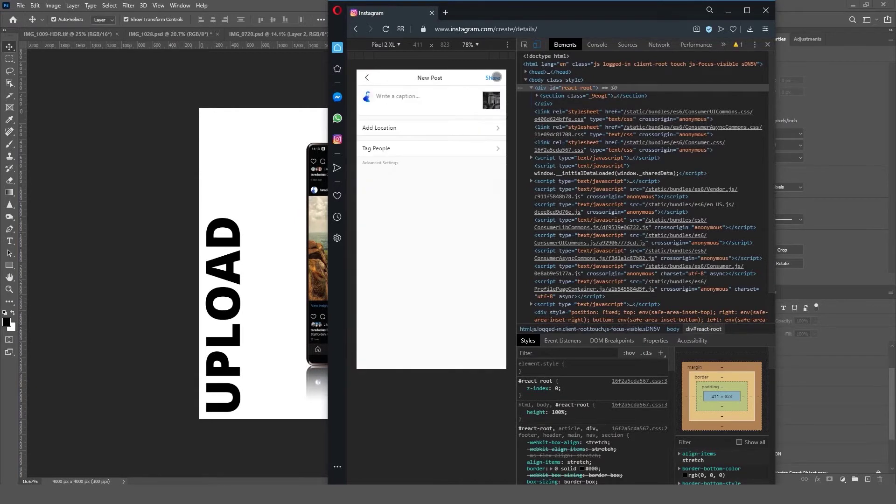
- Caption the post 'Dream house' with hashtags, share it, and start another new post
left_click(443, 94)
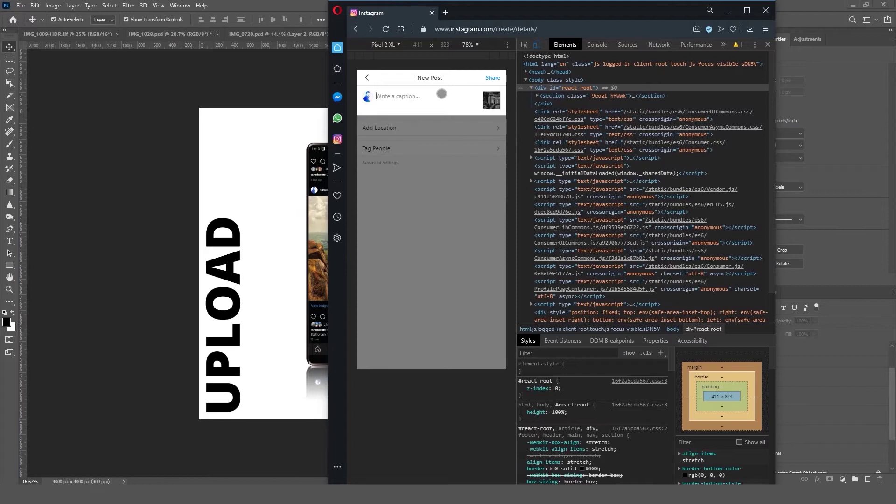
type("Dreamhouse")
key("Left")
key("Left")
key("Left")
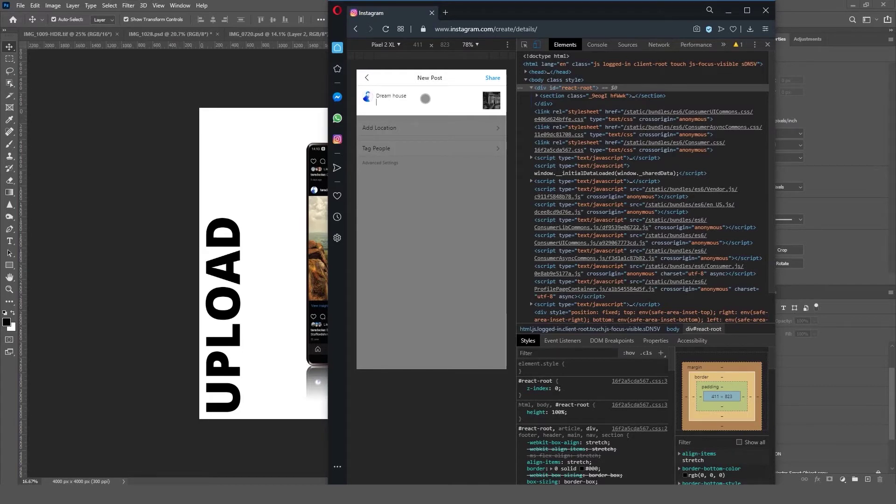
left_click(494, 78)
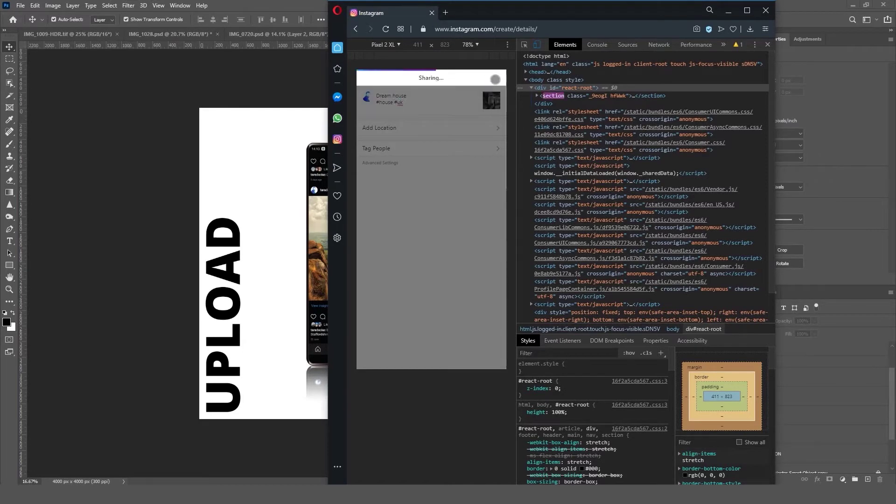
scroll(431, 218, "down", 5)
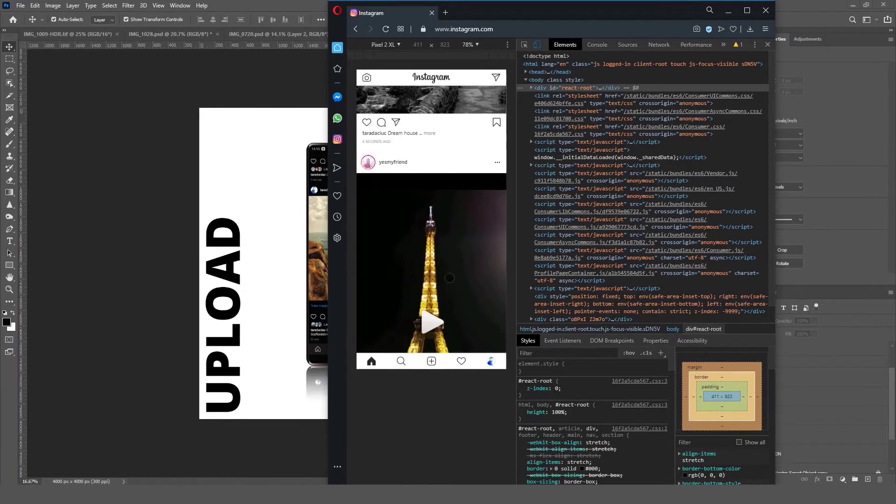
scroll(432, 218, "up", 5)
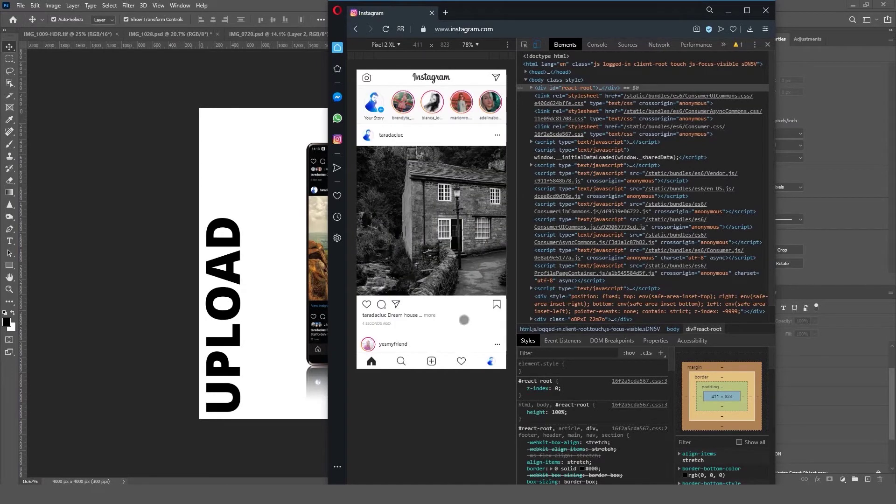
left_click(433, 361)
- Choose The_roaches.jpg road photo for the new post and continue to the caption step
left_click(447, 187)
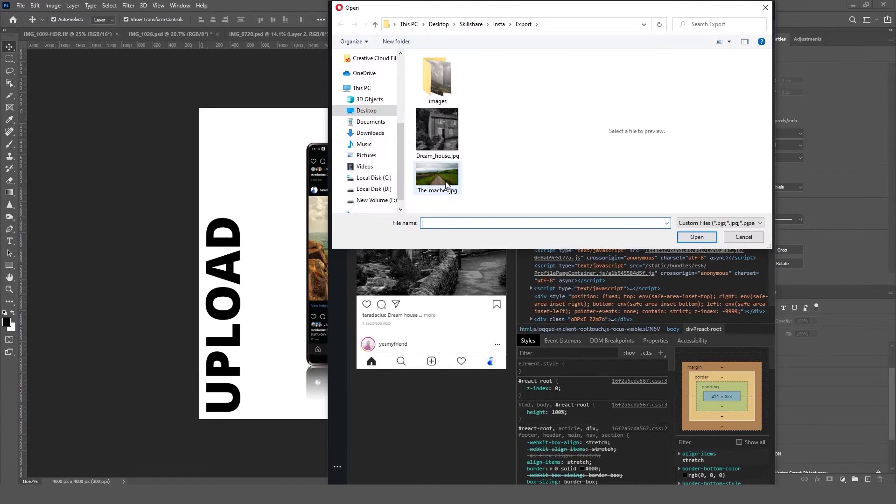
left_click(697, 238)
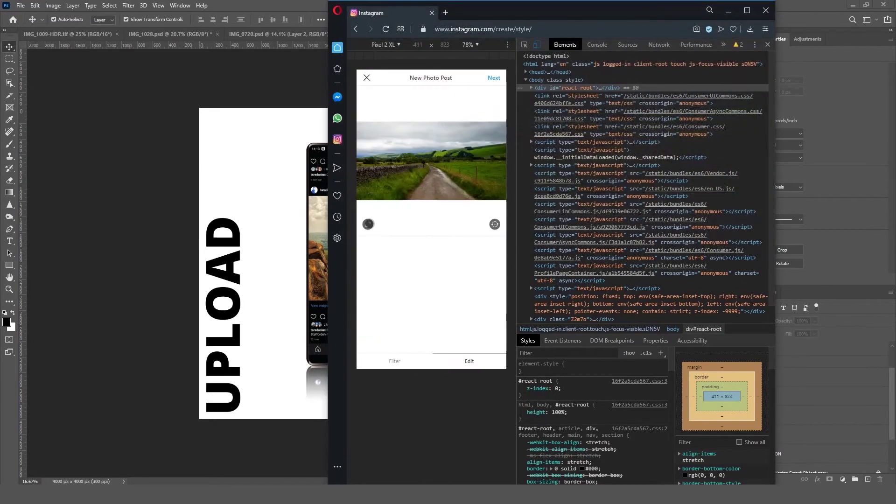
left_click(495, 76)
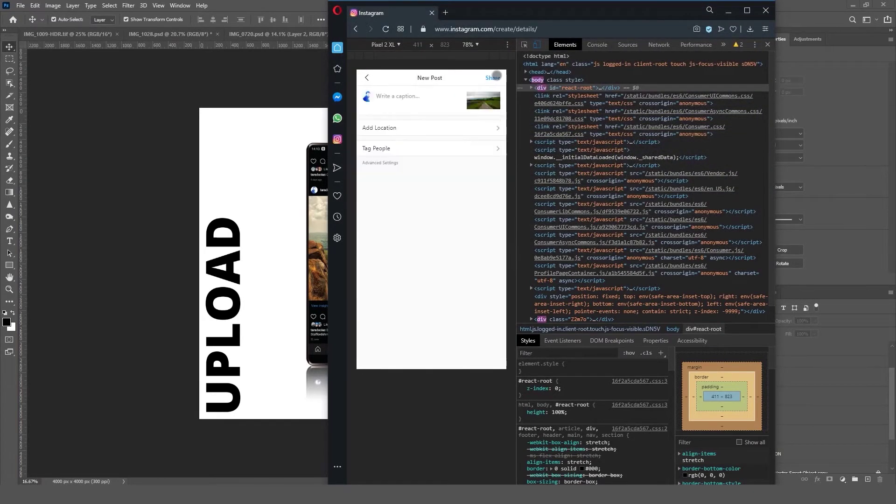
- Caption it 'Open road - Beautiful places' with #openroad #uk #peakdistrict and share it
left_click(426, 96)
type("O")
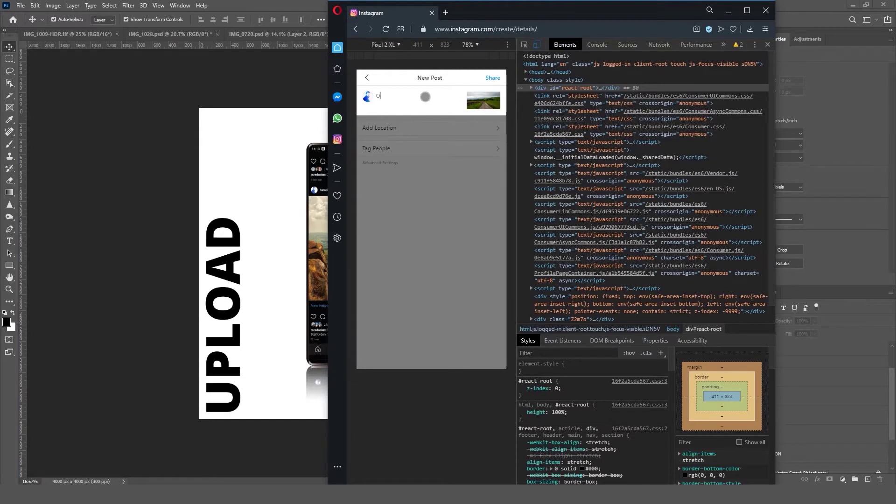
type("pen road")
type(" -")
type(" Beautiful places")
key("Return")
type("#op")
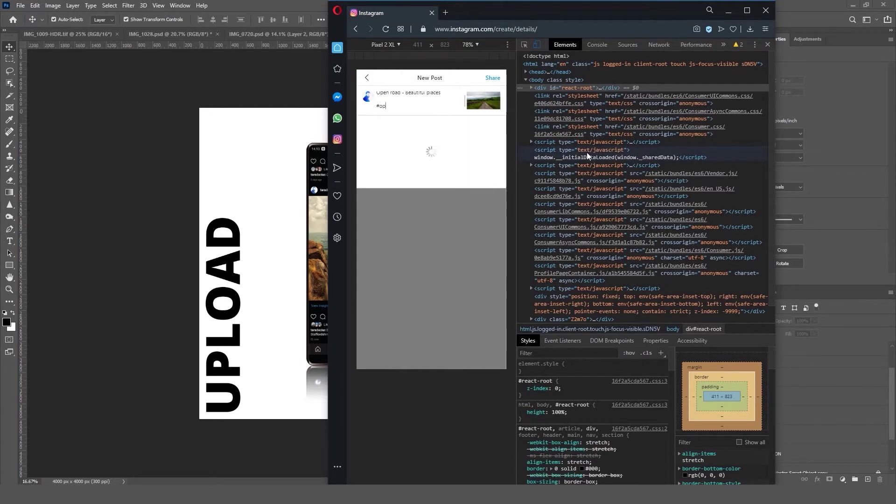
type("enroad #uk #peakdistrict")
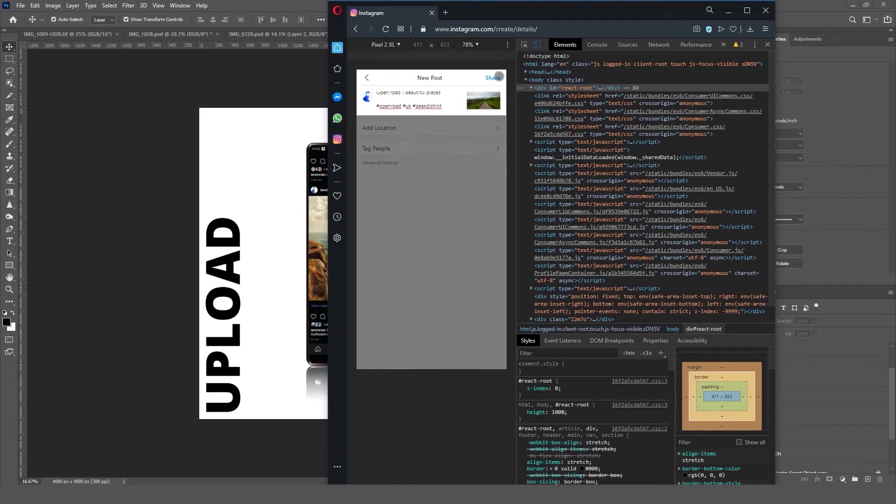
left_click(494, 77)
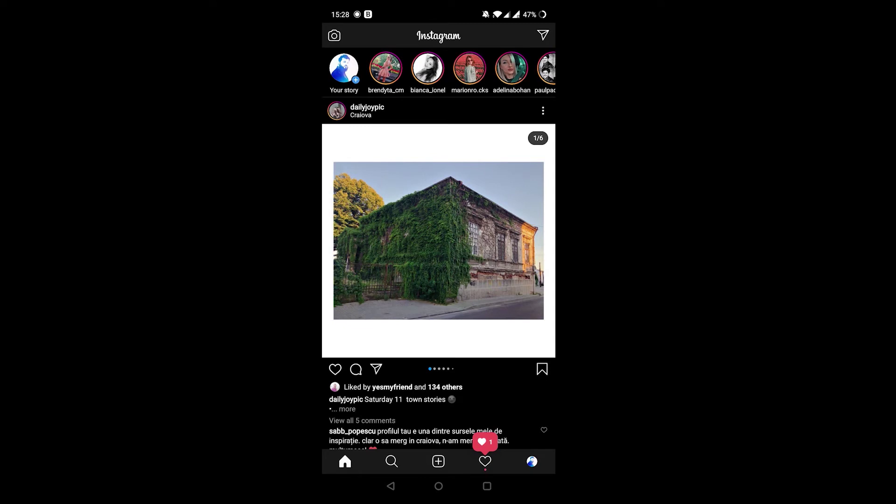
- Select the rocky landscape, couple and rainy fields photos together for one post and continue to filters
left_click(438, 462)
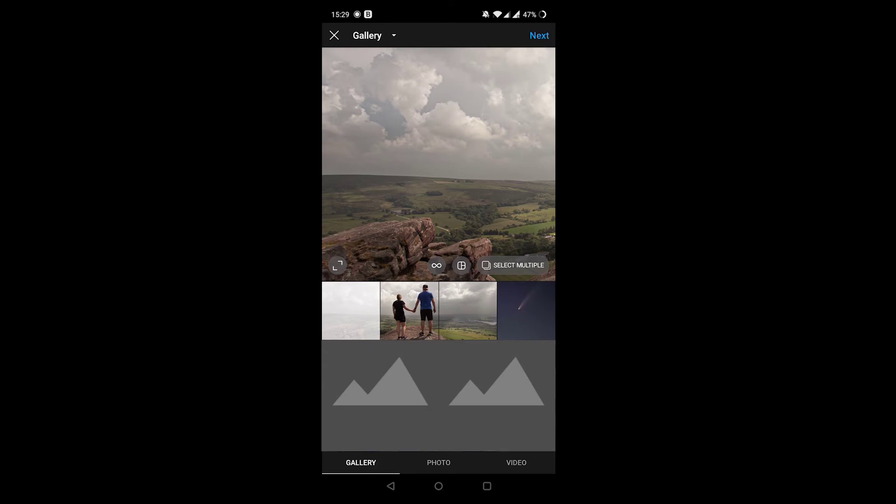
left_click(513, 264)
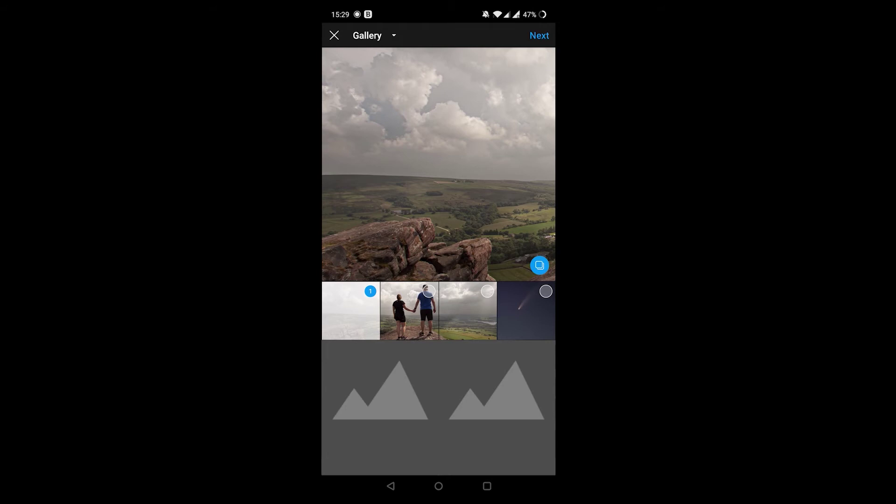
left_click(409, 311)
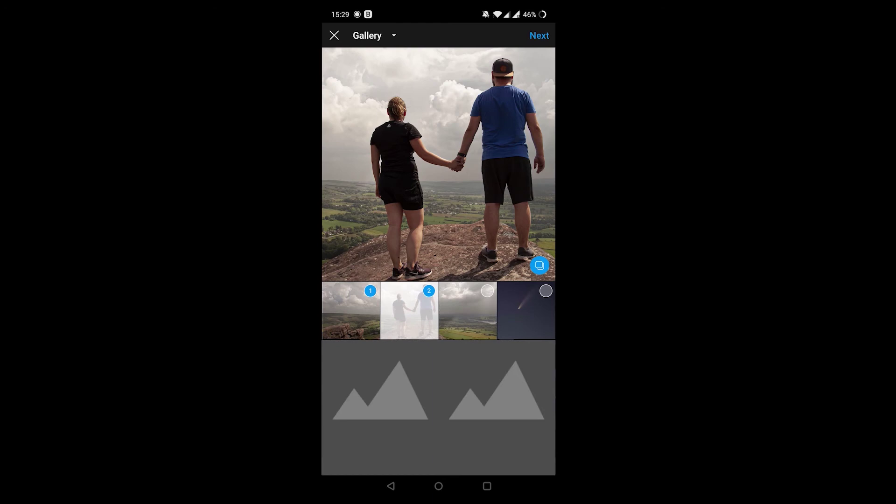
left_click(468, 311)
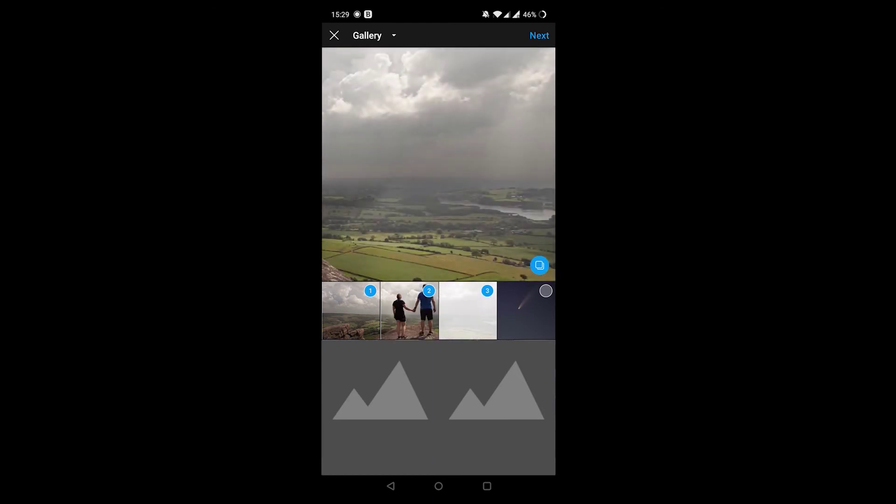
left_click(539, 35)
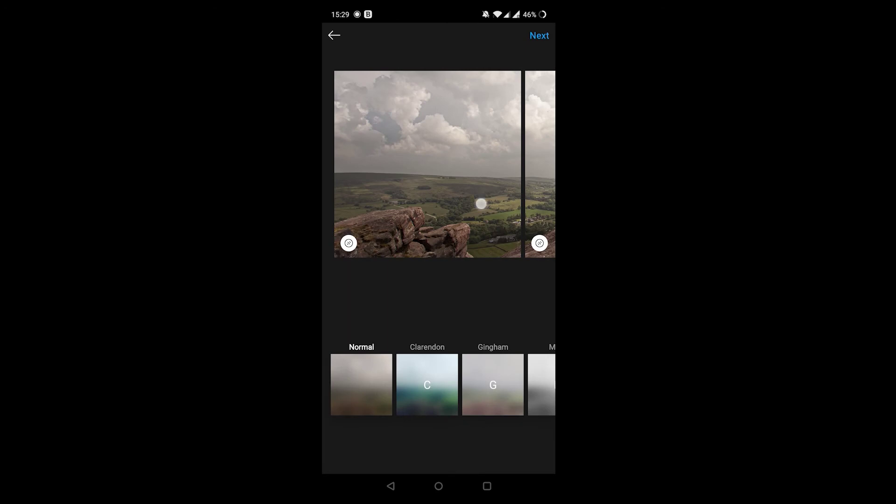
- Swipe through the three photos, leave the Normal filter, and continue to the caption screen
left_click_drag(481, 202, 330, 204)
mouse_move(491, 175)
left_mouse_down()
mouse_move(351, 175)
mouse_move(518, 176)
left_mouse_up()
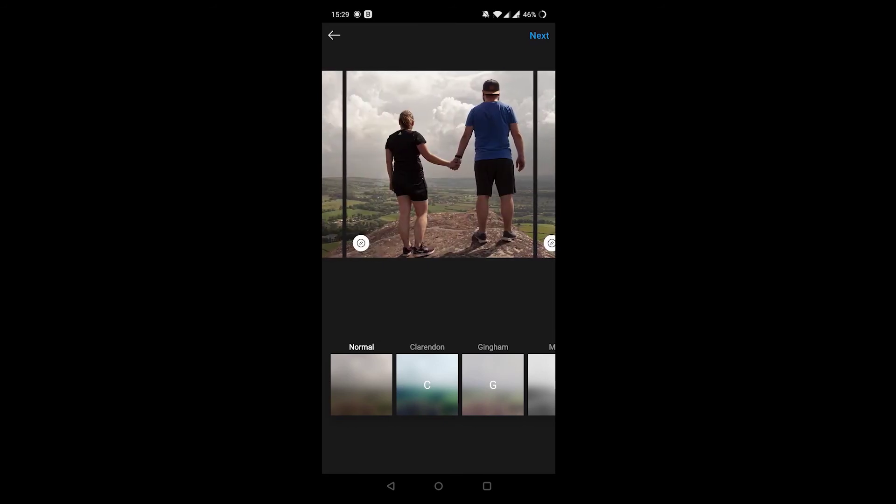
left_click_drag(457, 204, 546, 203)
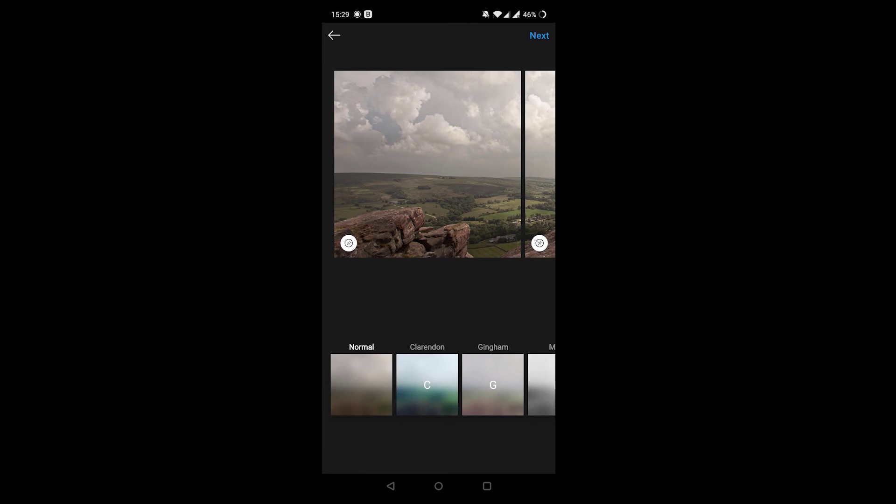
mouse_move(504, 384)
left_mouse_down()
mouse_move(351, 385)
mouse_move(518, 384)
left_mouse_up()
left_click(540, 35)
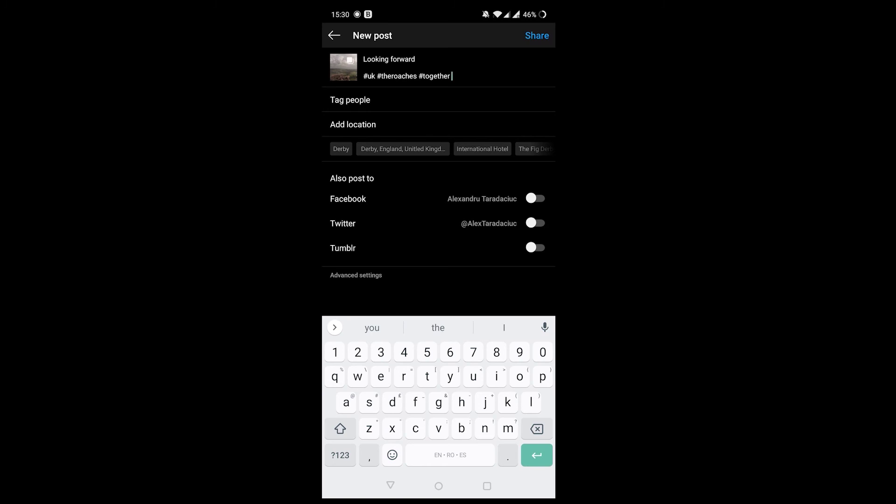
- Share the 'Looking forward' three-photo post and swipe to its second photo in the feed
left_click(538, 35)
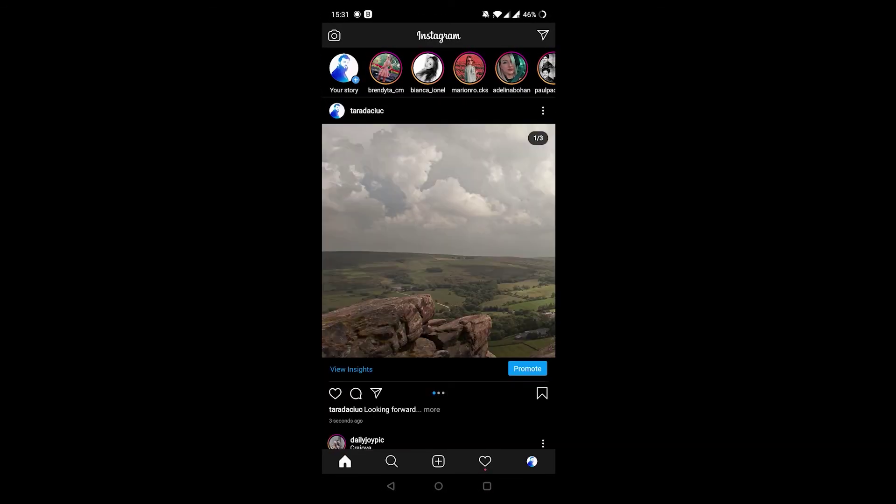
left_click_drag(476, 316, 392, 315)
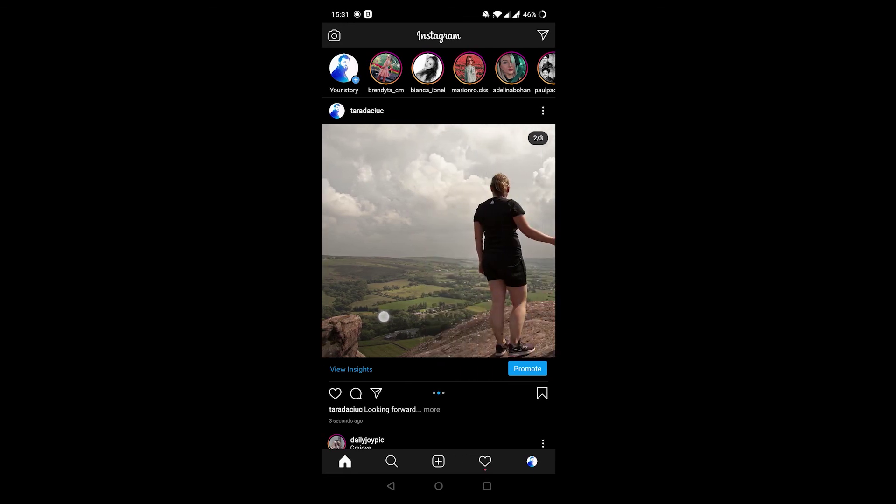